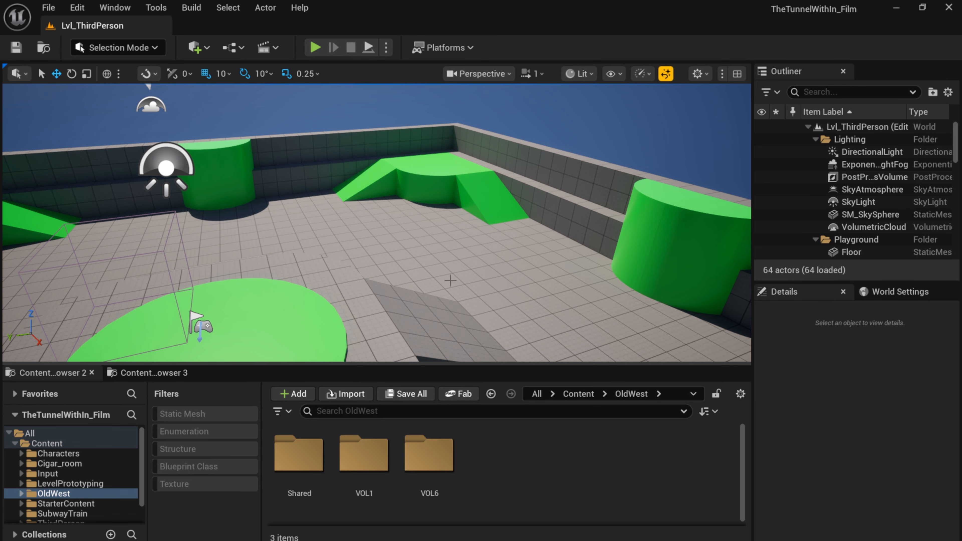
Fly around the playground level to examine its walls, ramps, green cylinders and light actors from several angles and heights.
mouse_move(421, 266)
right_mouse_down()
mouse_move(394, 227)
mouse_move(356, 208)
mouse_move(435, 210)
mouse_move(342, 212)
mouse_move(352, 197)
mouse_move(347, 222)
mouse_move(426, 259)
right_mouse_up()
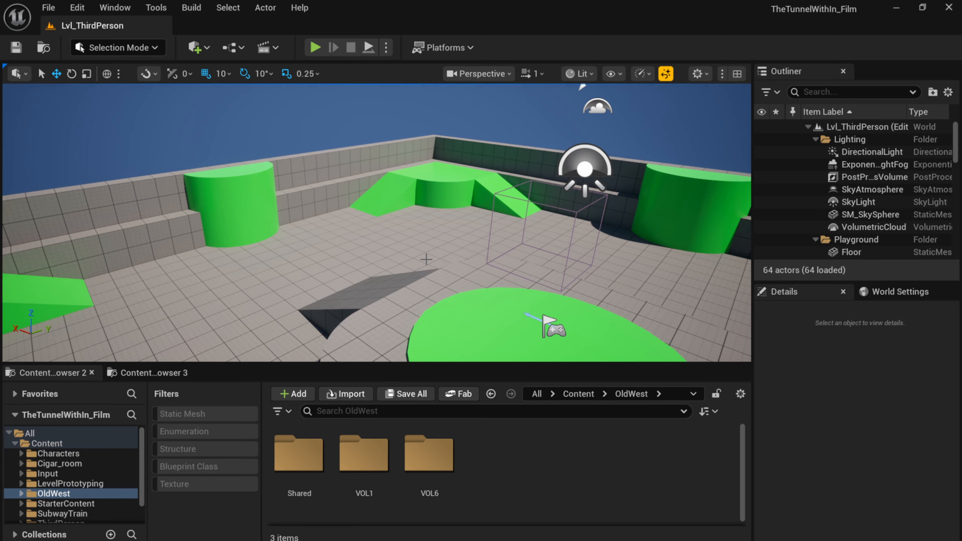
mouse_move(466, 217)
right_mouse_down()
mouse_move(412, 218)
mouse_move(419, 235)
mouse_move(515, 261)
mouse_move(652, 219)
mouse_move(466, 216)
right_mouse_up()
key("s")
key("w")
key("s")
key("a")
key("d")
key("q")
key("e")
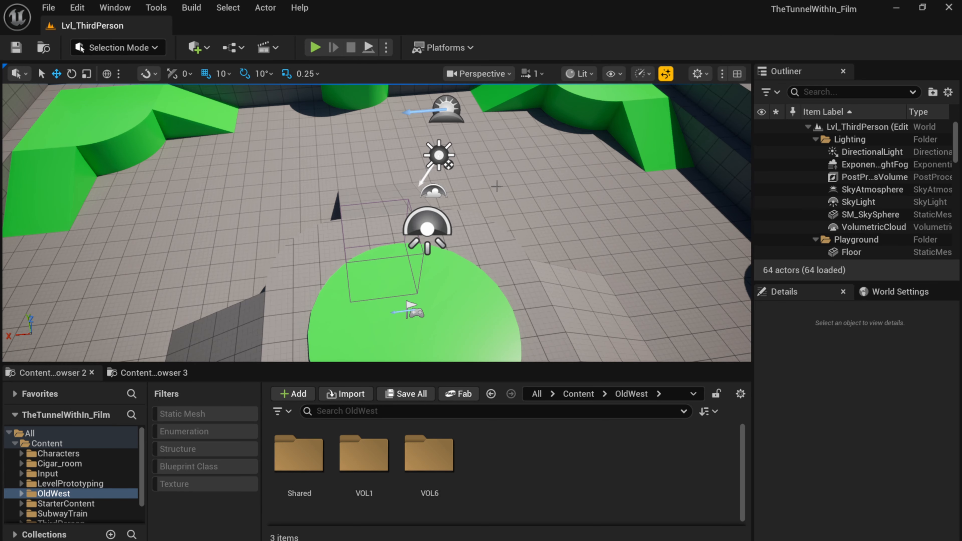
right_click_drag(511, 174, 505, 171)
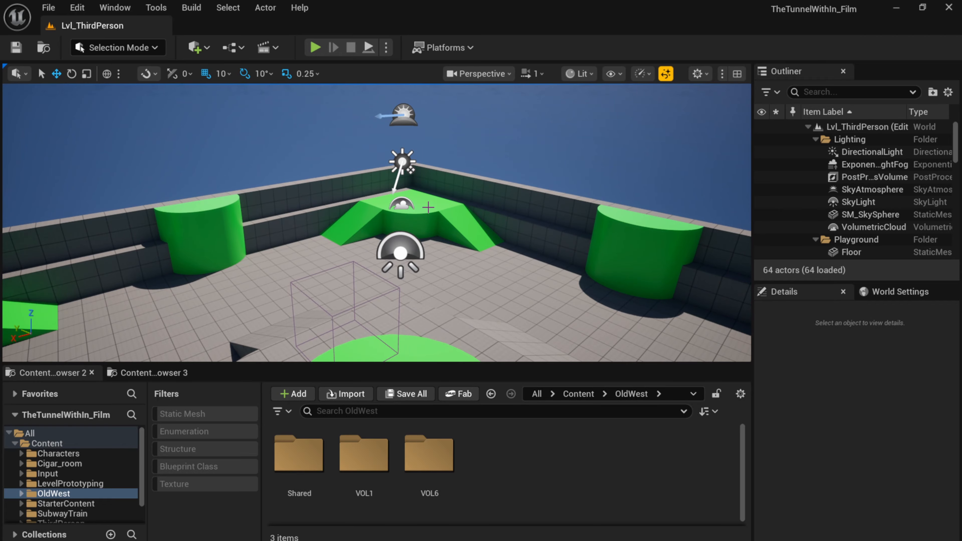
Select the green quarter cylinder SM_Cylinder4, focus the view on it and examine it from several angles and distances.
left_click(198, 237)
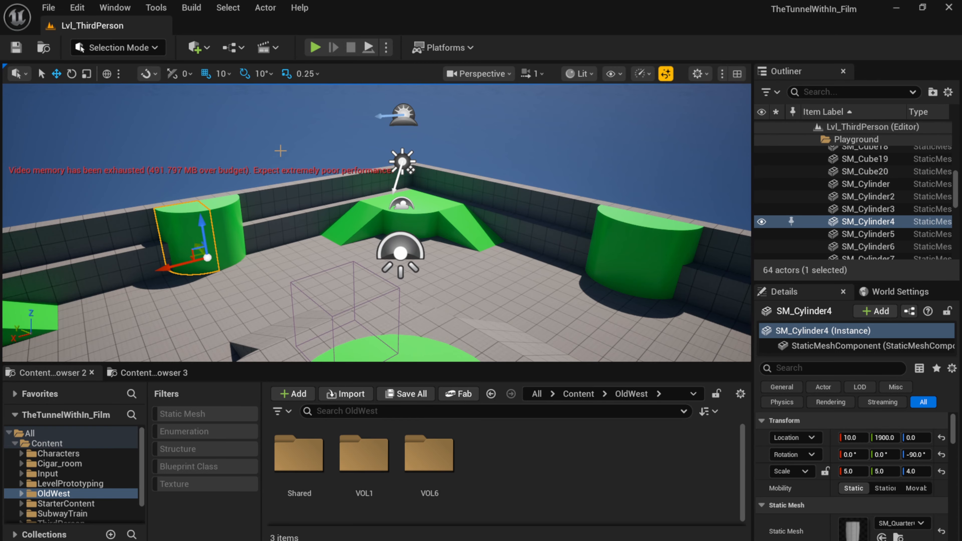
right_click_drag(279, 150, 279, 151)
right_click_drag(482, 200, 481, 201)
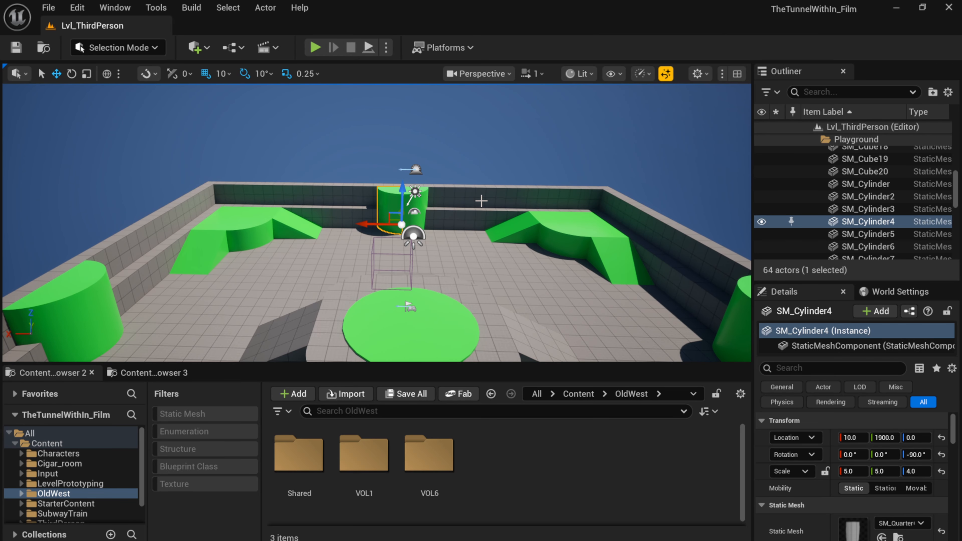
key("f")
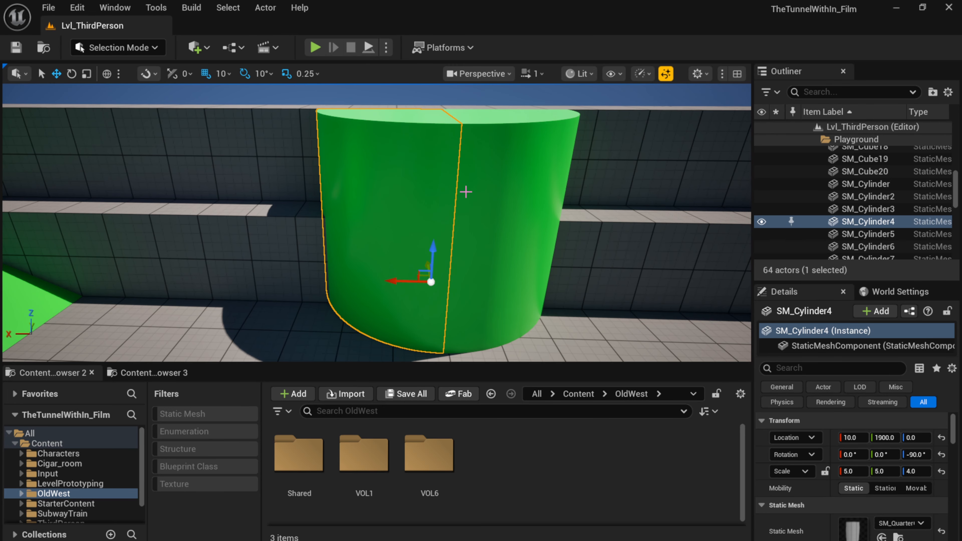
mouse_move(471, 190)
left_mouse_down("alt")
mouse_move(620, 201)
mouse_move(450, 193)
mouse_move(708, 200)
mouse_move(468, 192)
left_mouse_up("alt")
scroll(469, 192, "down", 2)
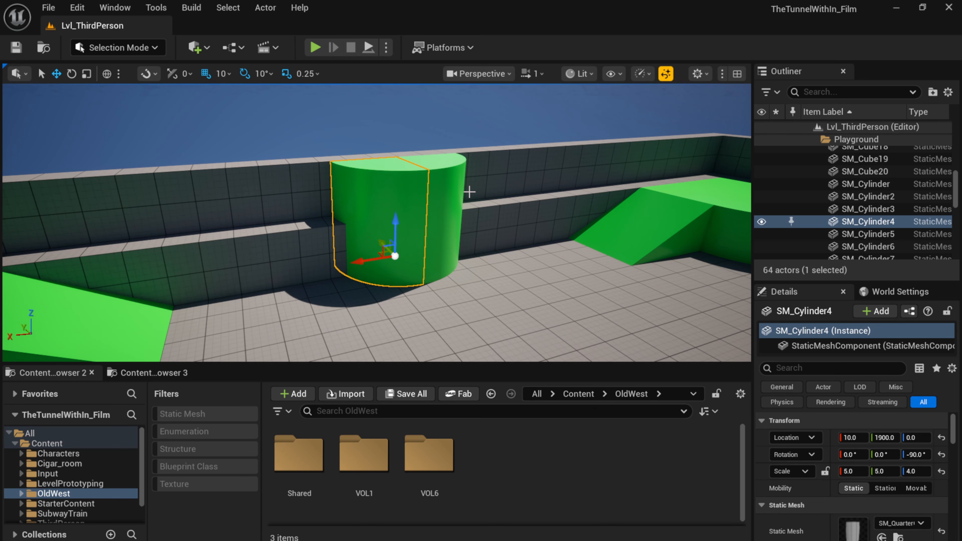
right_click_drag(469, 192, 492, 192, "alt")
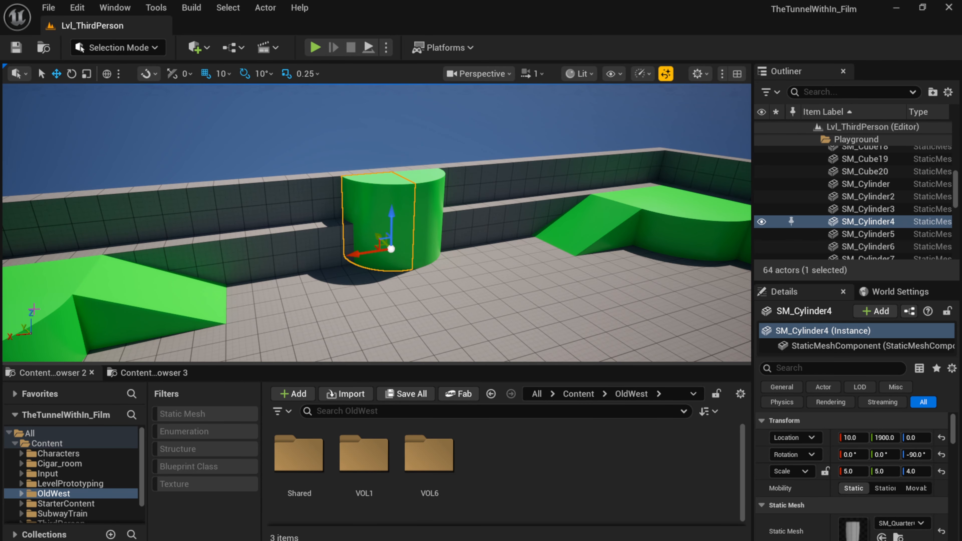
key("w")
mouse_move(198, 351)
right_mouse_down()
mouse_move(163, 360)
mouse_move(185, 364)
right_mouse_up()
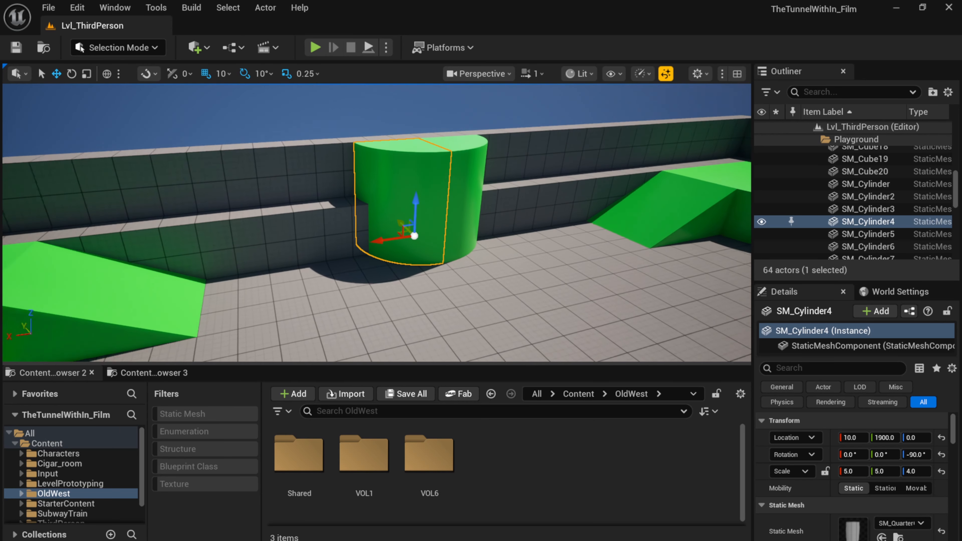
mouse_move(116, 307)
right_mouse_down()
mouse_move(118, 329)
mouse_move(116, 318)
right_mouse_up()
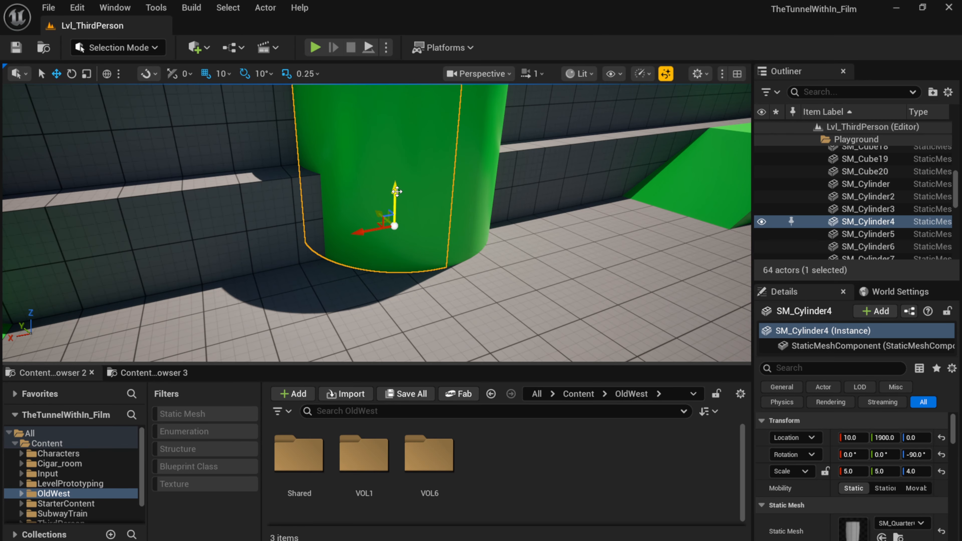
Try raising SM_Cylinder4 to Z 20 and shifting it along Y to 1720, undoing each move.
mouse_move(397, 191)
left_mouse_down()
mouse_move(395, 127)
mouse_move(394, 180)
left_mouse_up()
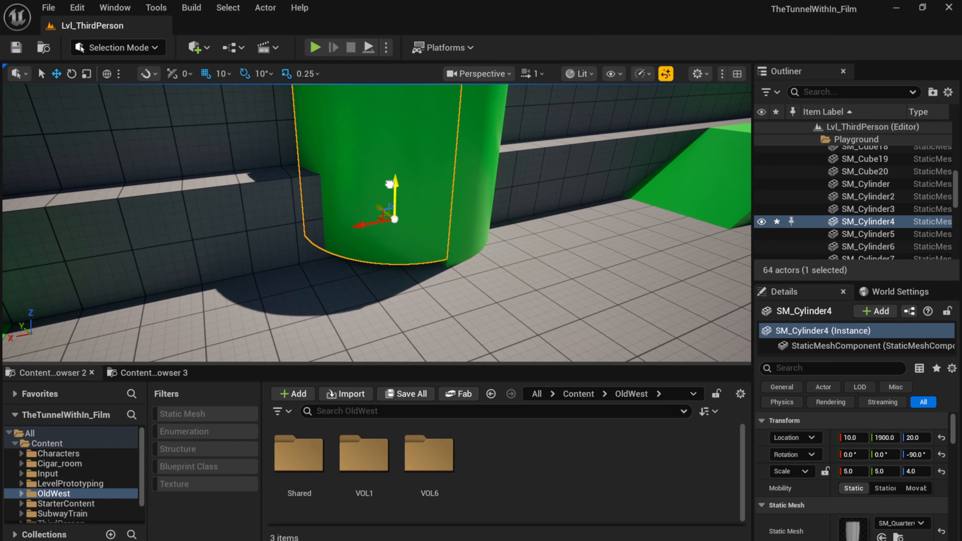
key("ctrl+z")
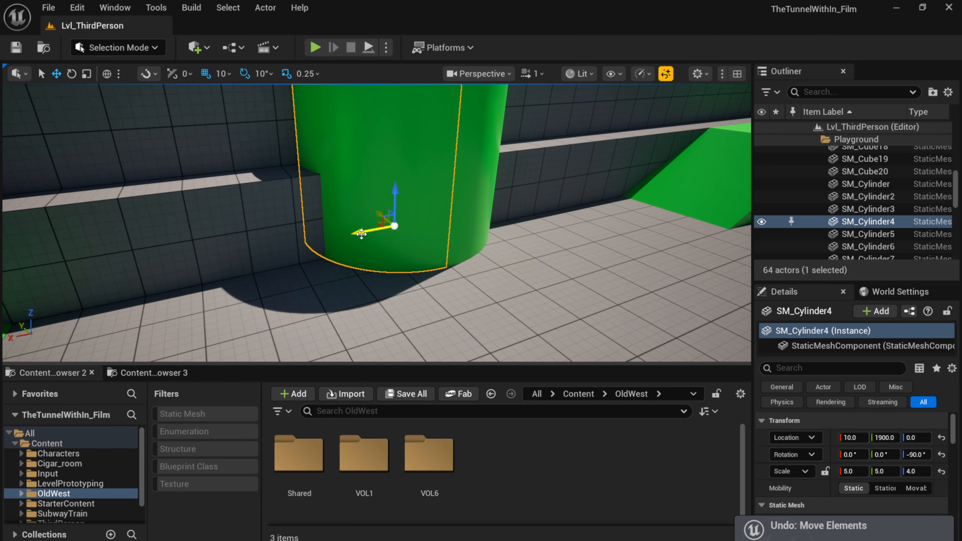
left_click_drag(347, 233, 389, 227)
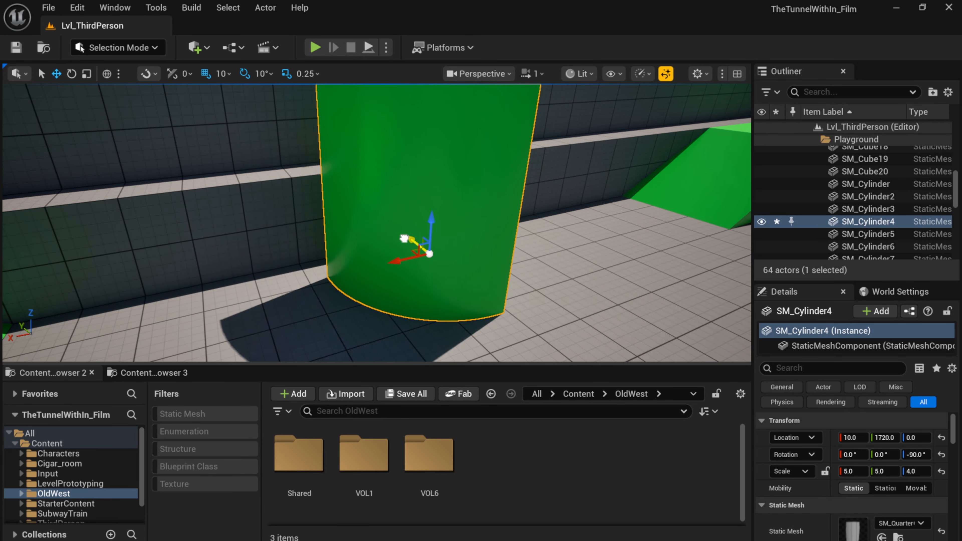
key("ctrl+z")
Move SM_Cylinder4 off the wall and up into the air, to about Y 780 and Z 490.
scroll(486, 233, "down", 5)
right_click_drag(490, 232, 620, 224)
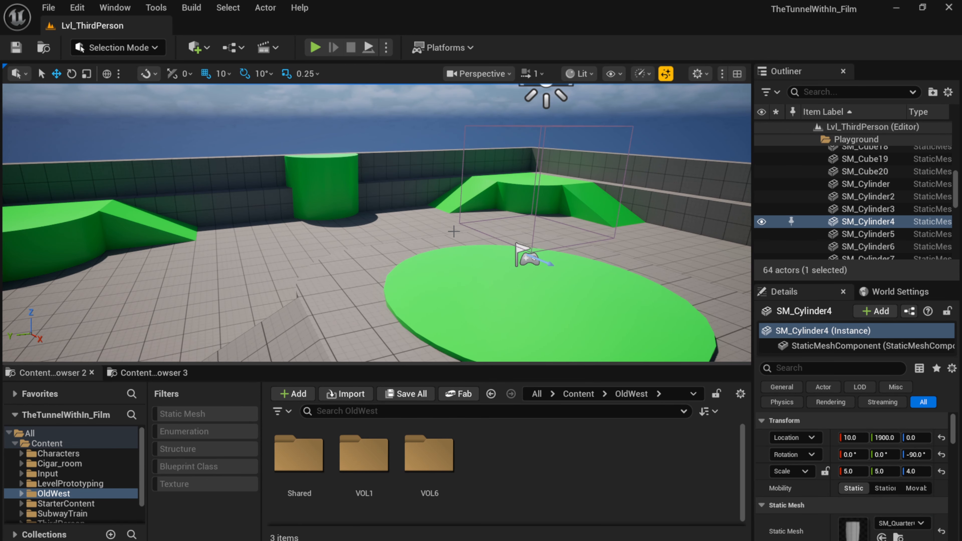
key("f")
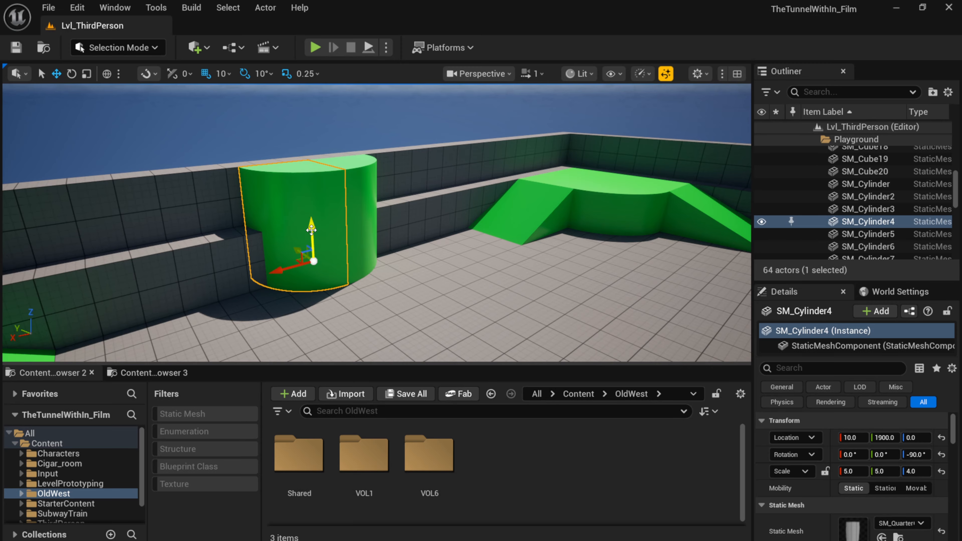
left_click_drag(311, 229, 697, 183)
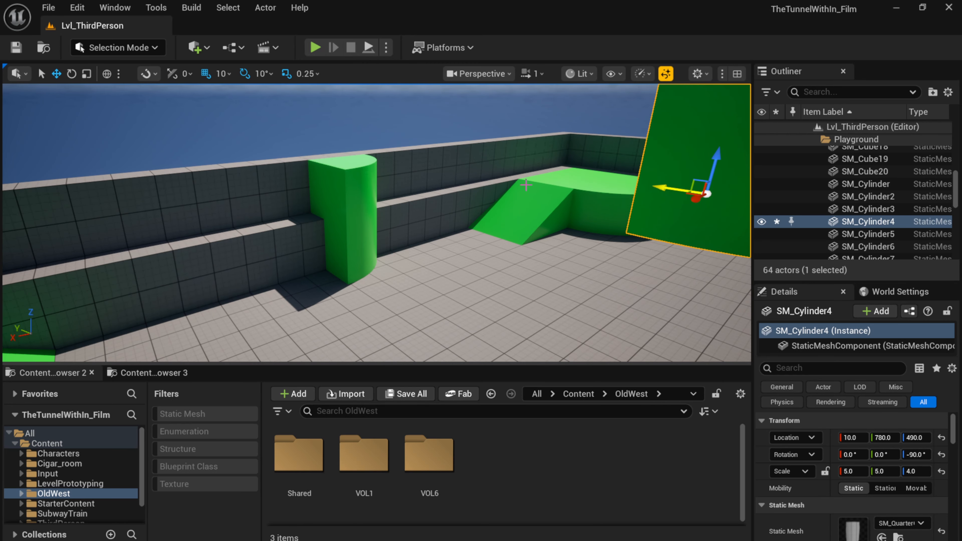
right_click_drag(682, 188, 742, 176)
key("s")
mouse_move(501, 173)
right_mouse_down()
mouse_move(466, 162)
mouse_move(501, 155)
right_mouse_up()
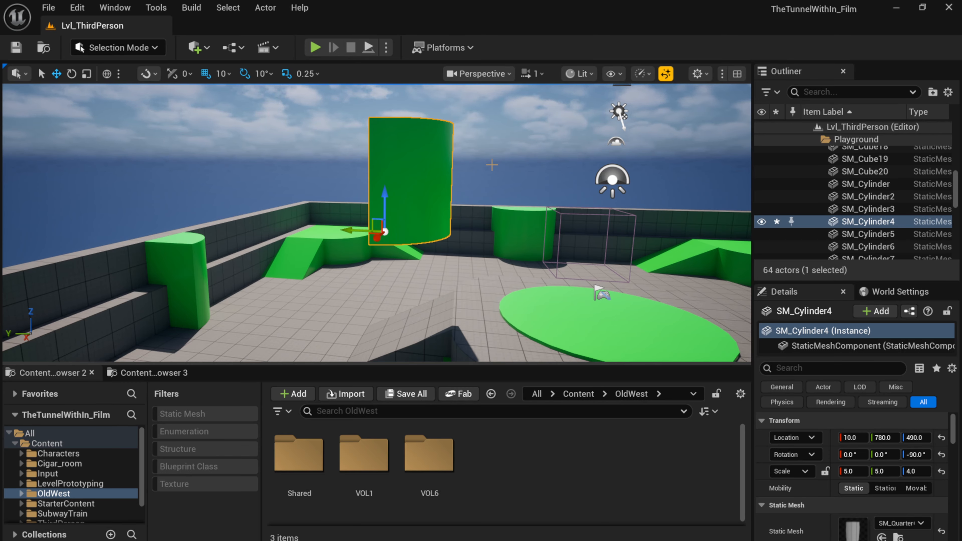
Undo the last two moves of SM_Cylinder4, then redo both of them.
key("ctrl+z")
key("ctrl+z")
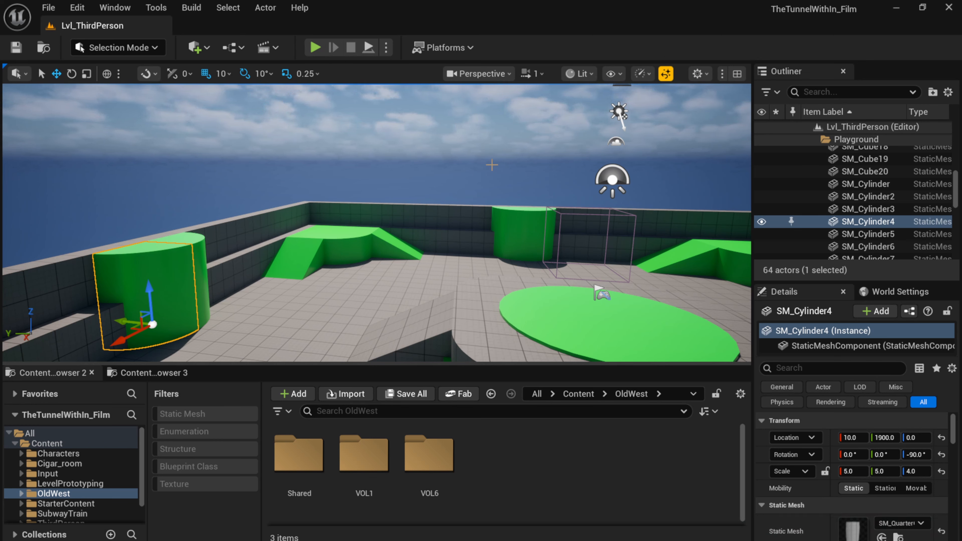
key("ctrl+y")
key("ctrl+y")
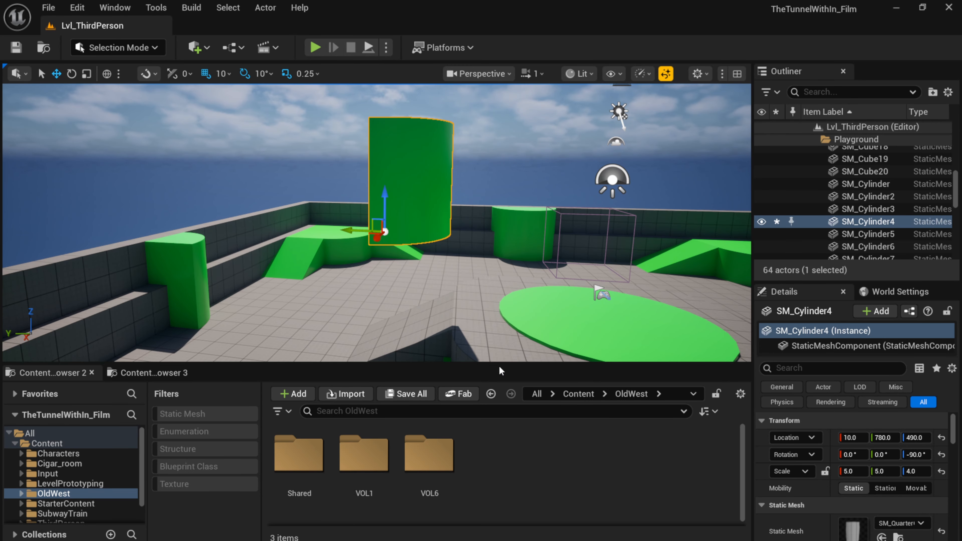
Enlarge the viewport by shrinking the content browser's height, and open the viewport's view mode options.
left_click_drag(500, 363, 500, 437)
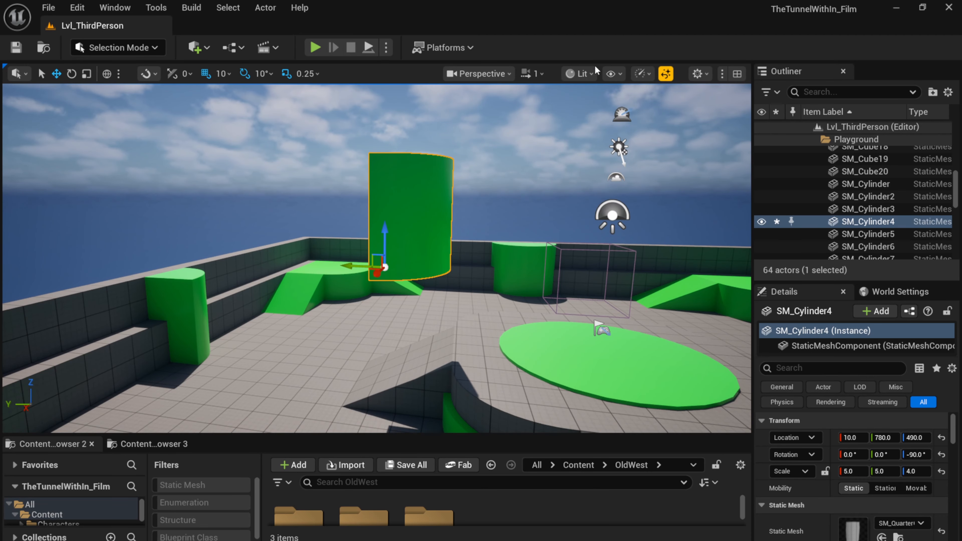
left_click(589, 74)
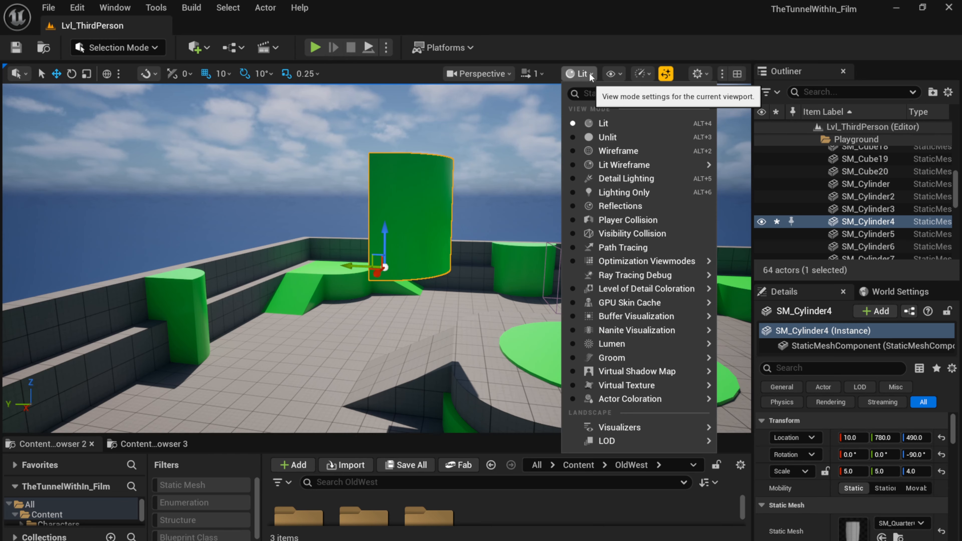